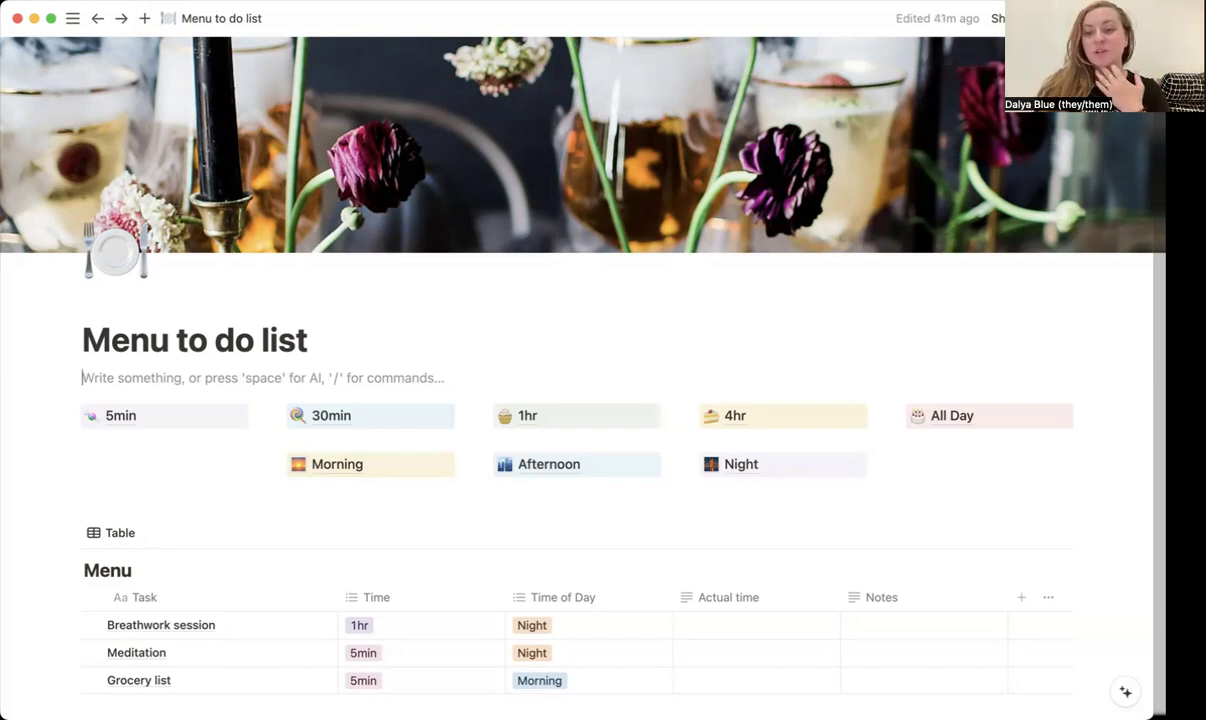
Step: Show the page options menu for duplicating the template, then scroll to the table's bottom
click(1135, 18)
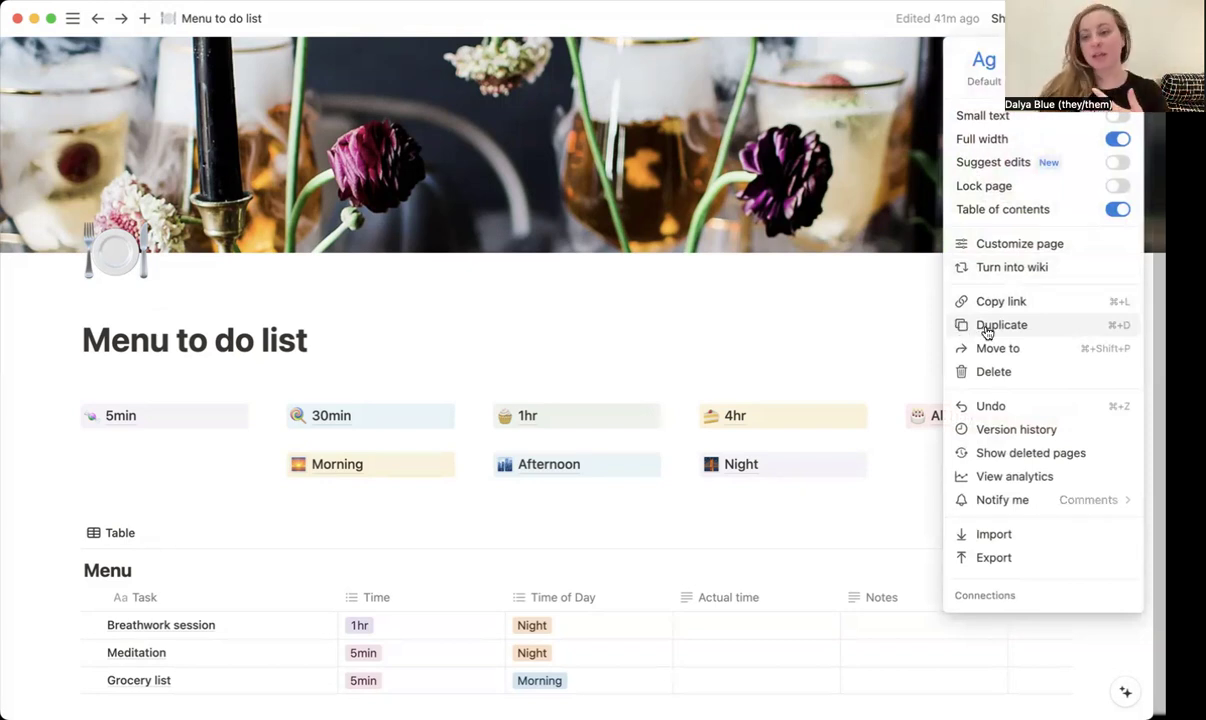
click(861, 305)
scroll(862, 305, down, 2)
scroll(862, 305, down, 5)
scroll(863, 308, down, 3)
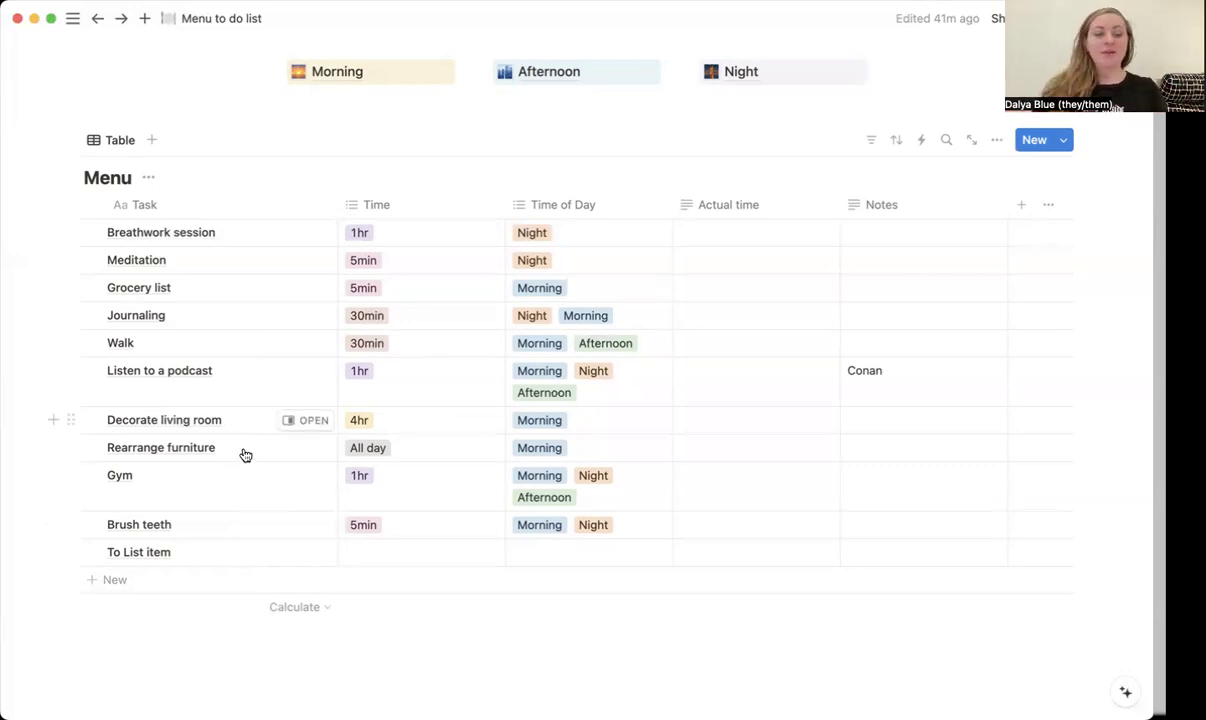
Step: Add a task row named 'To List Item' below Brush teeth
click(127, 584)
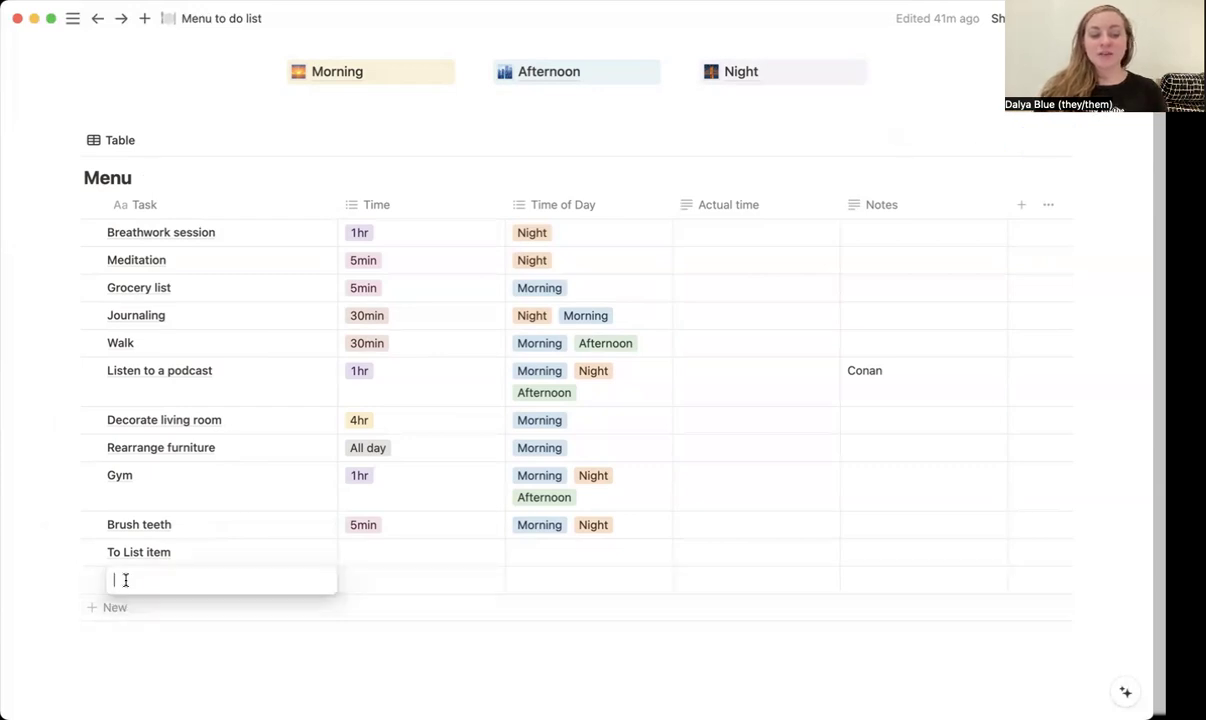
text(To List Ite)
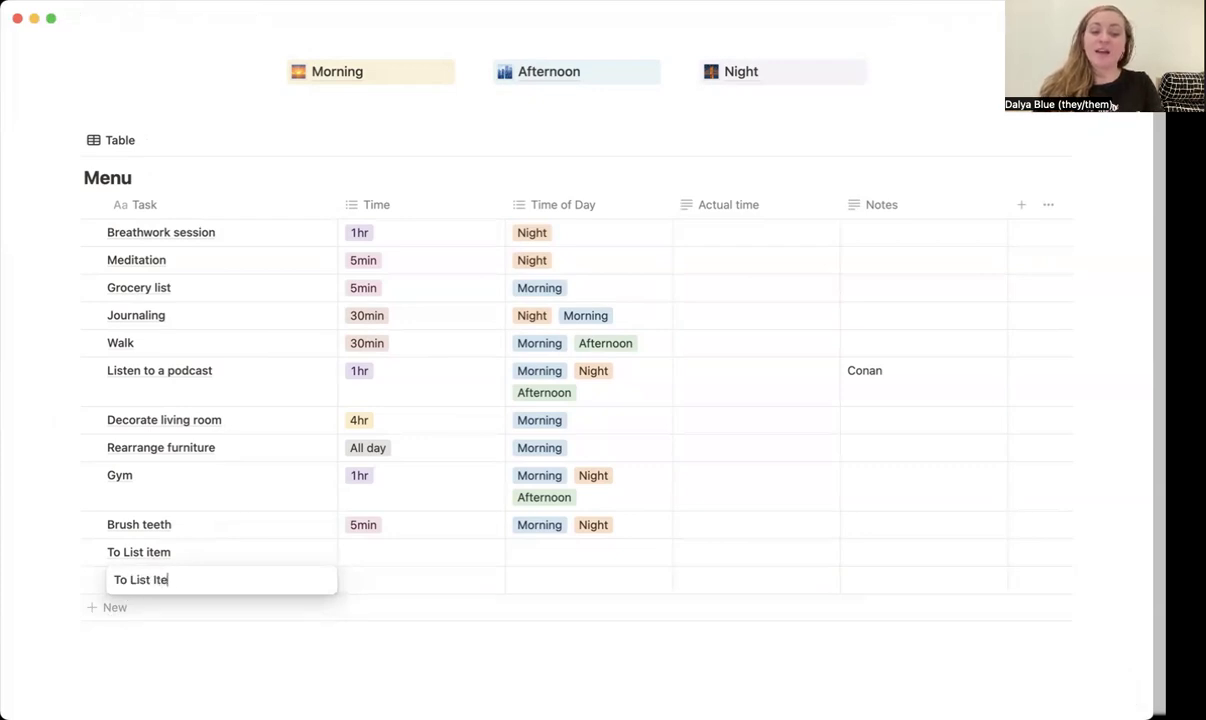
text(m)
key(Return)
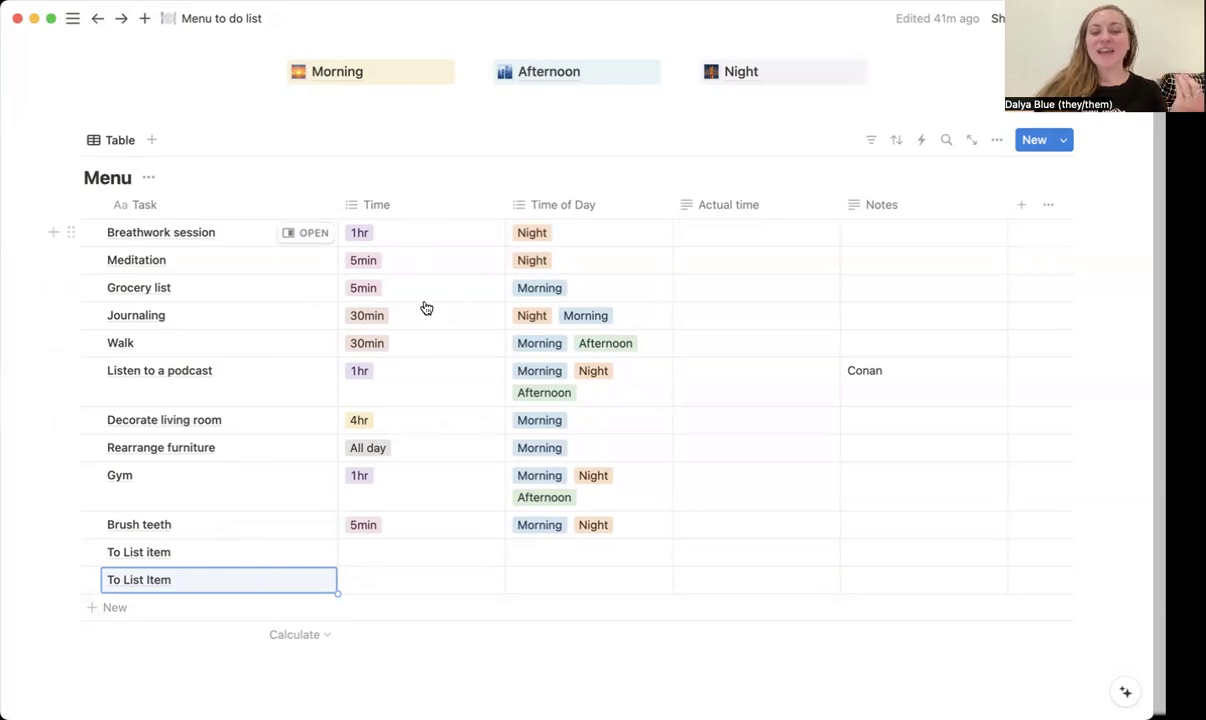
scroll(423, 450, up, 3)
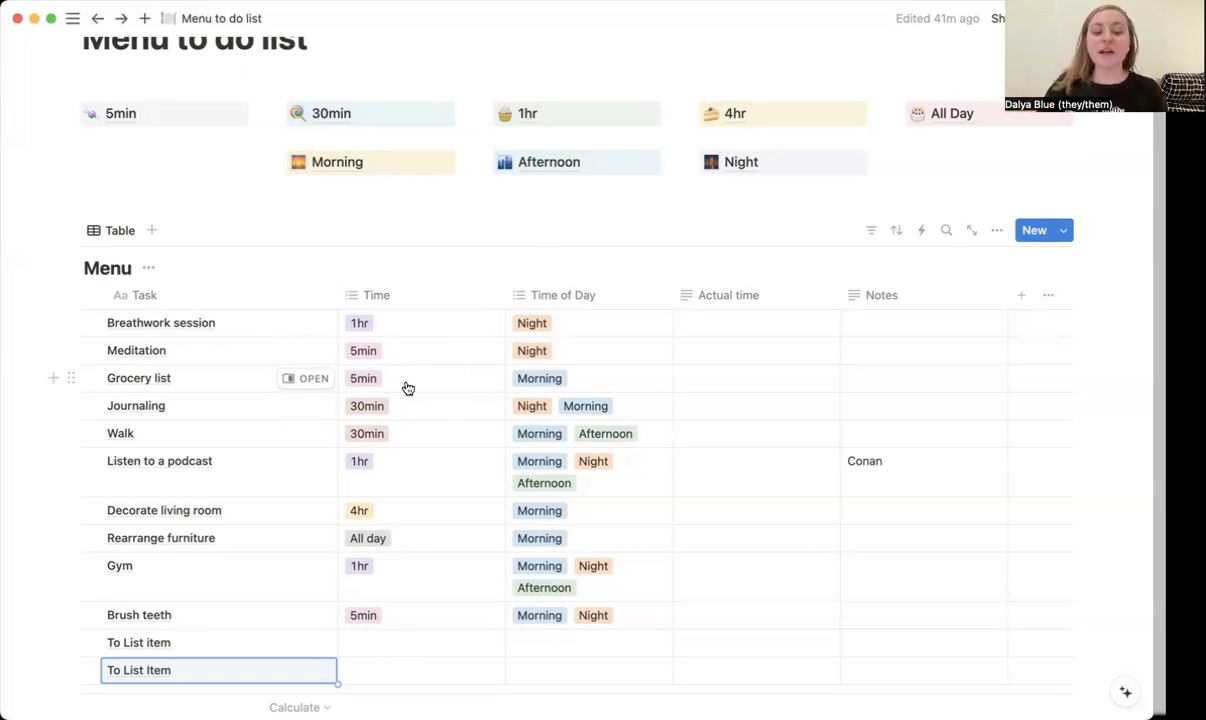
Step: Rename the 1hr Time tag to 1hr-3hr using Breathwork session's Time cell
click(361, 327)
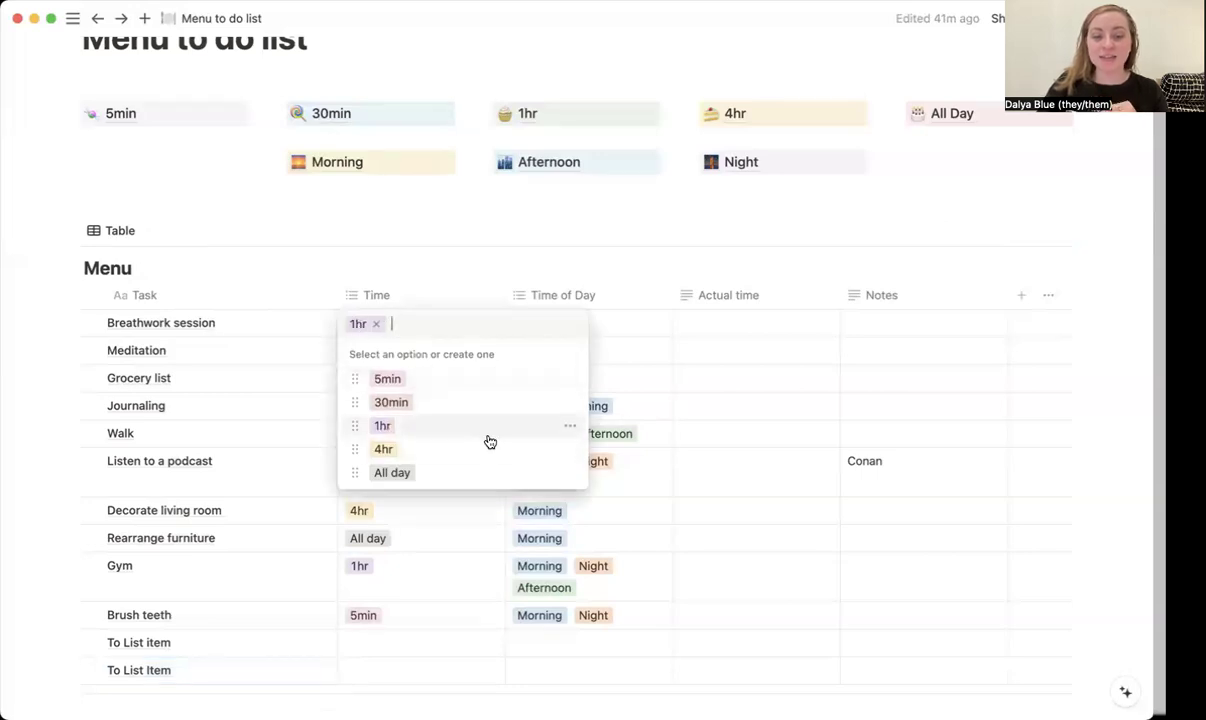
click(570, 428)
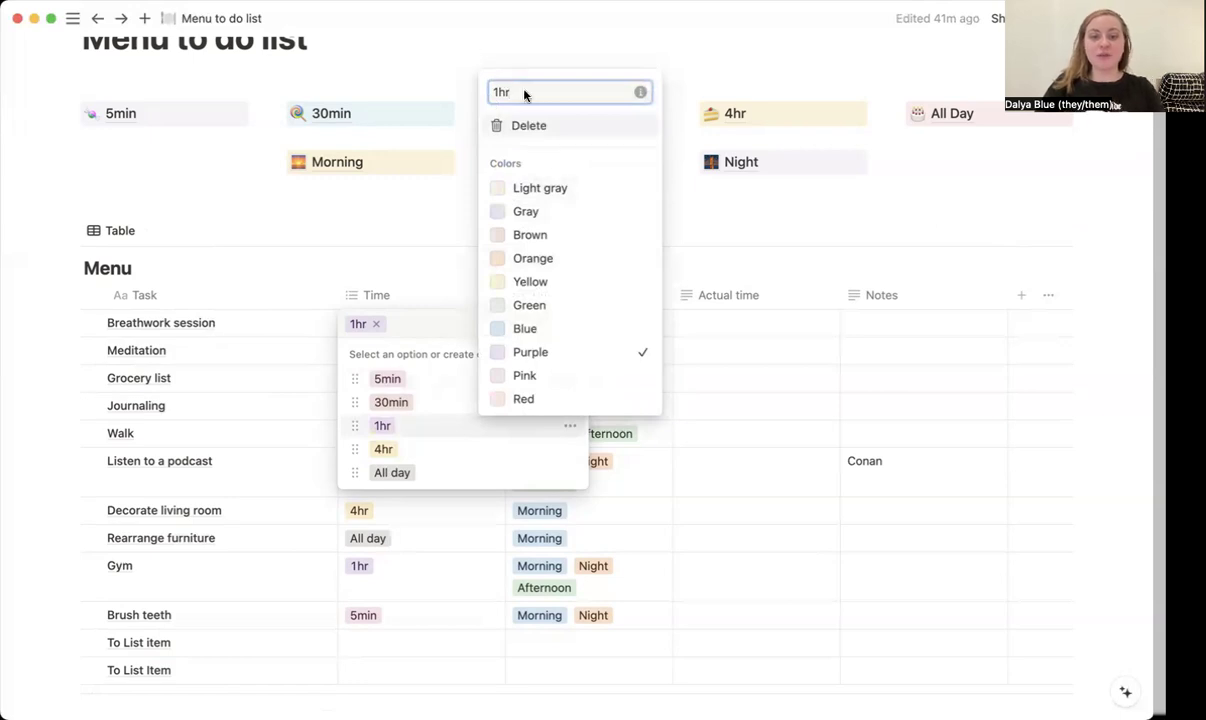
text(-3hr)
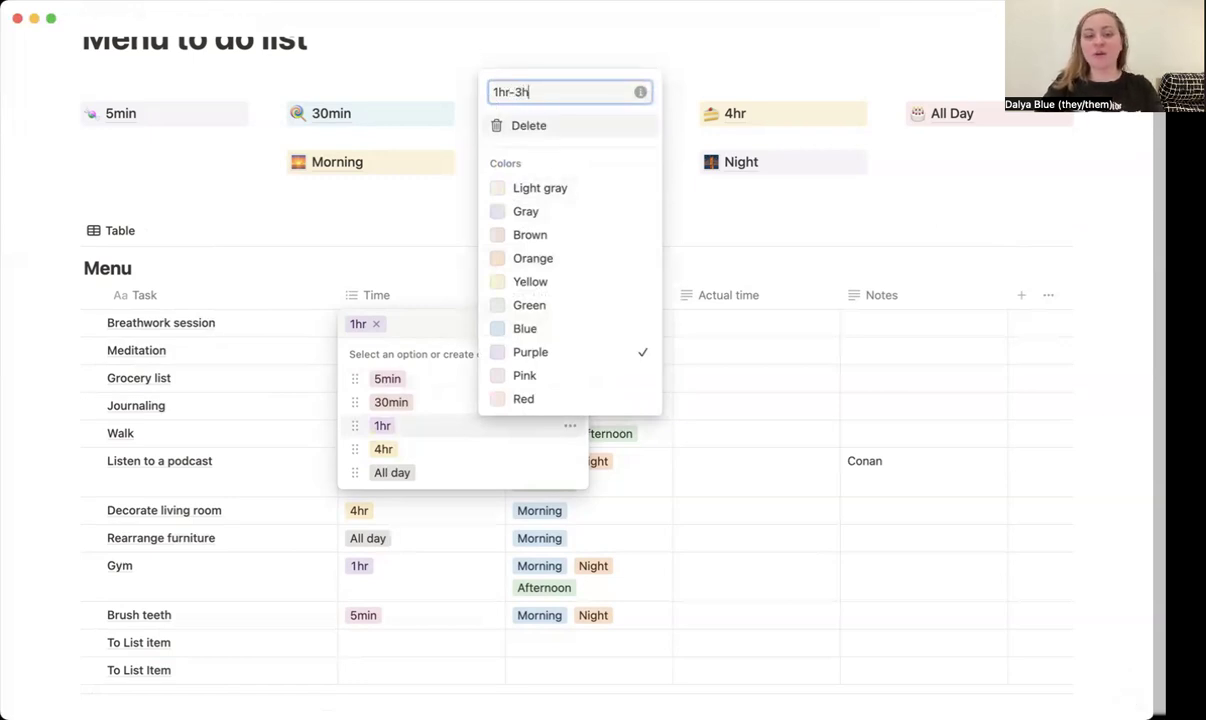
key(Return)
key(Escape)
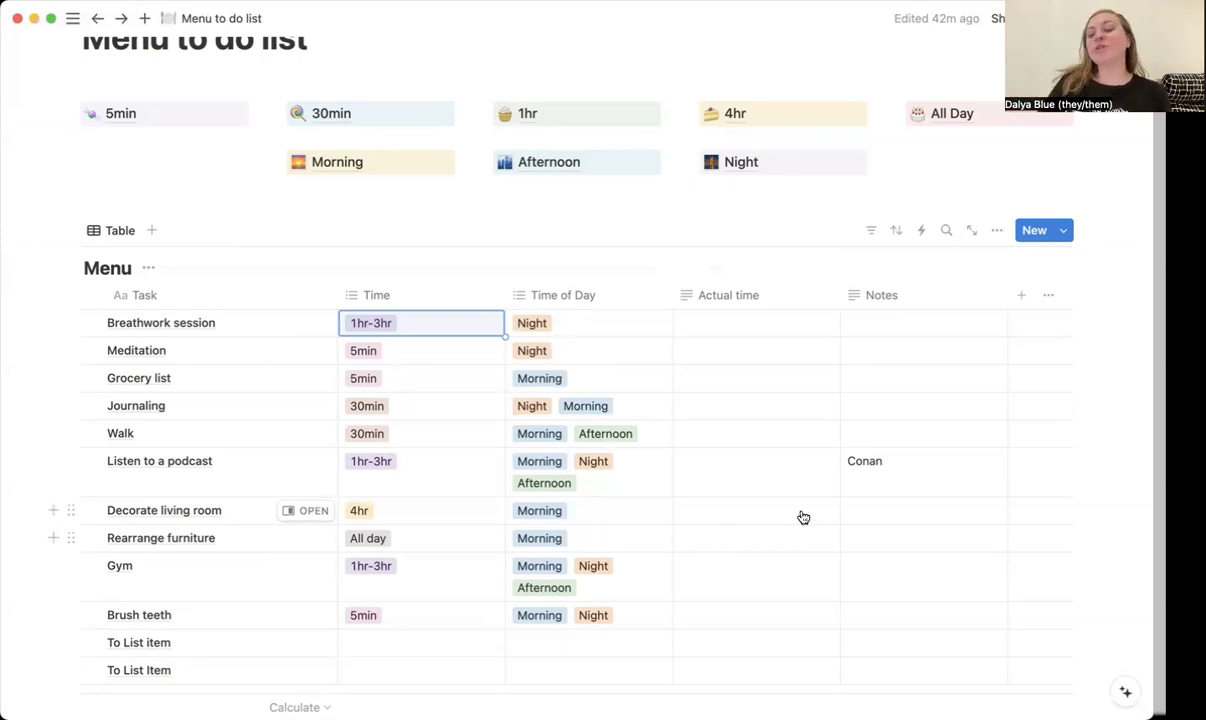
click(789, 302)
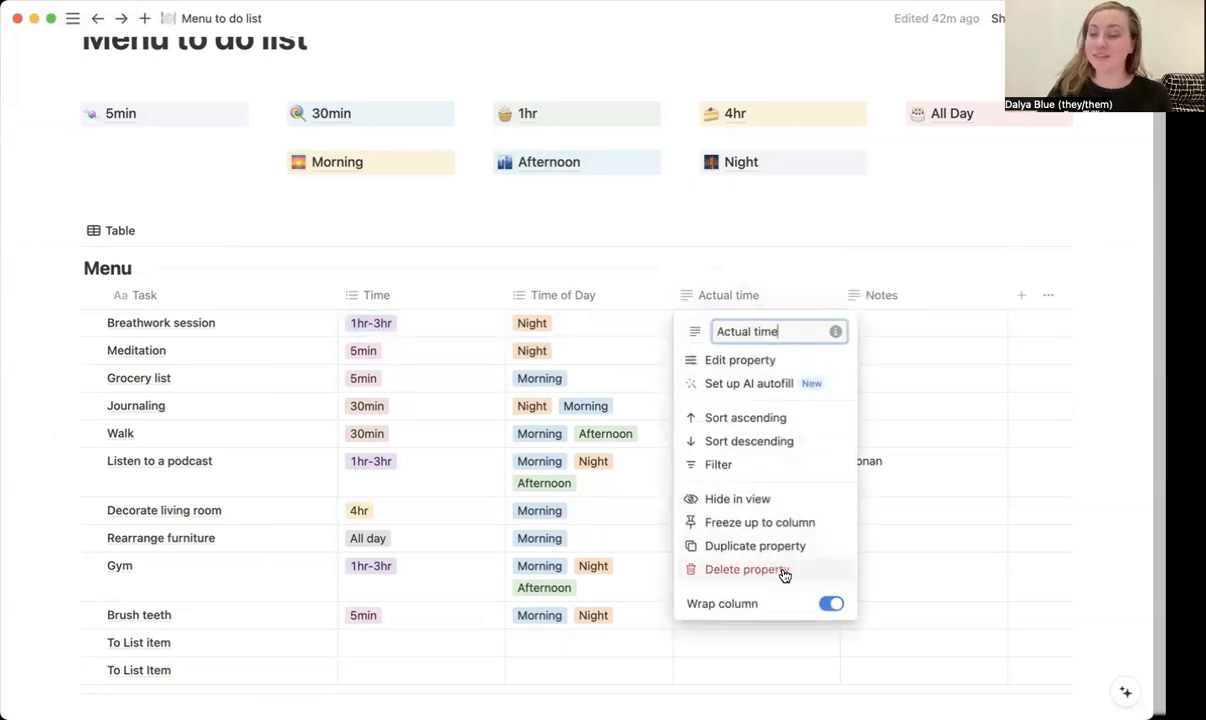
click(899, 577)
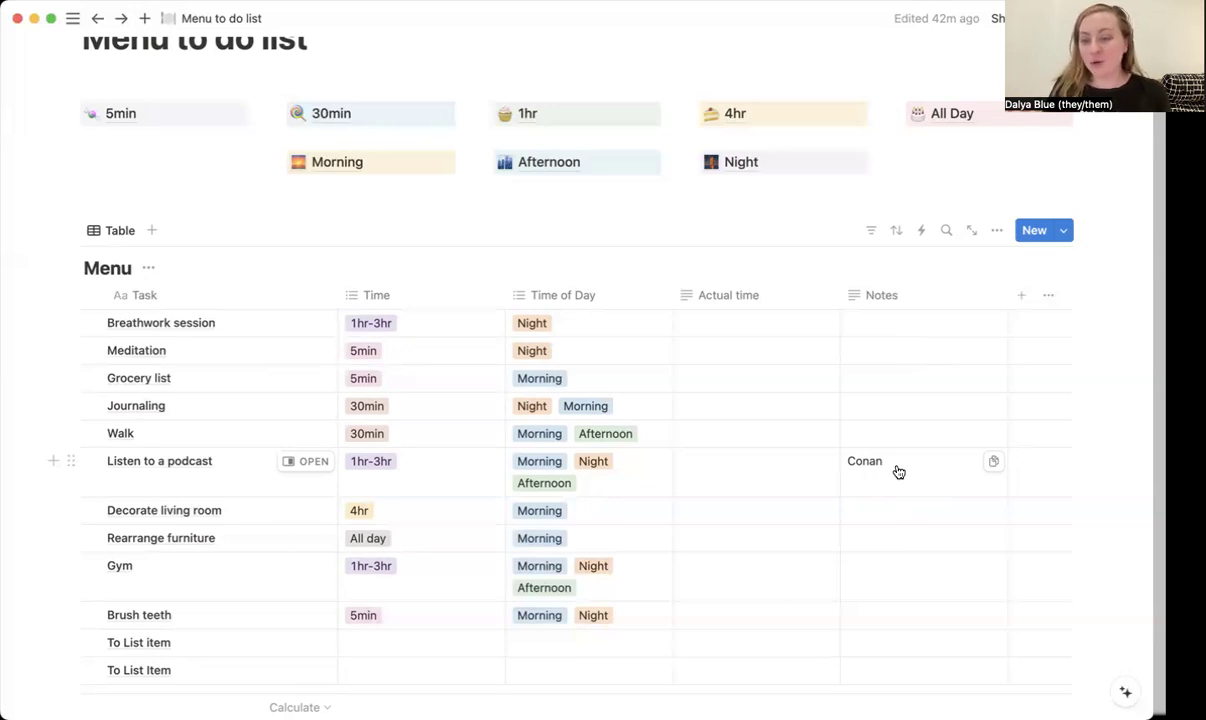
click(898, 470)
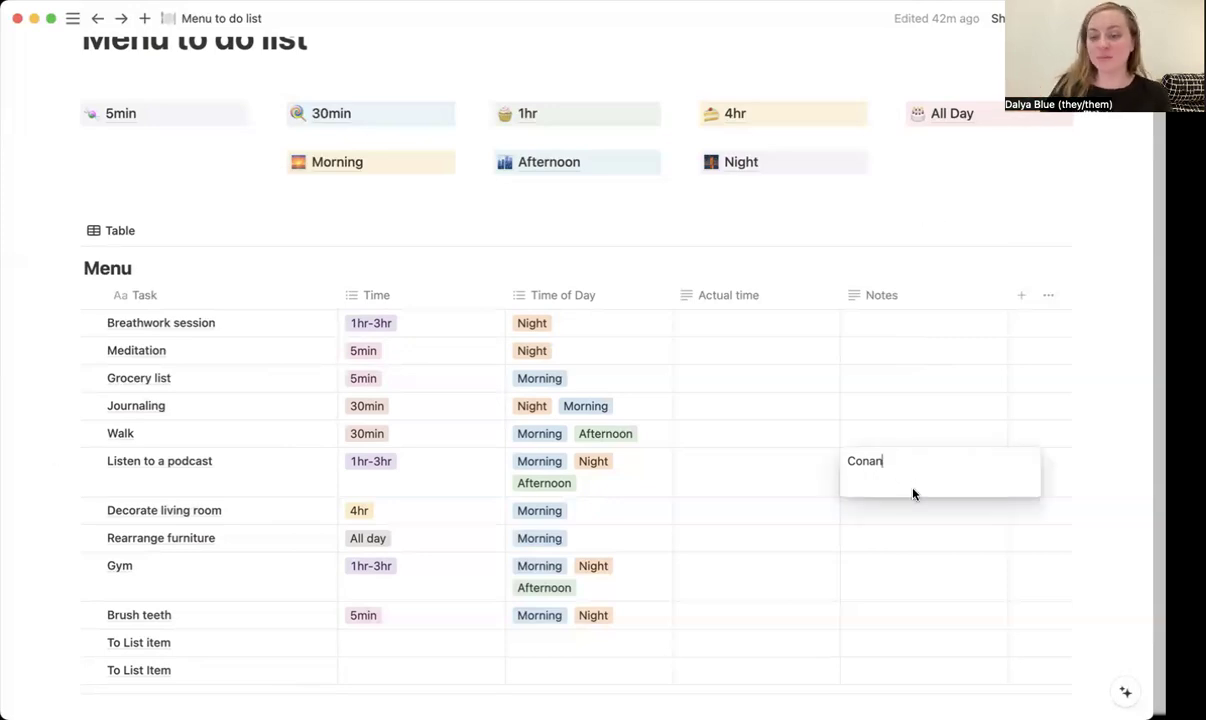
key(Escape)
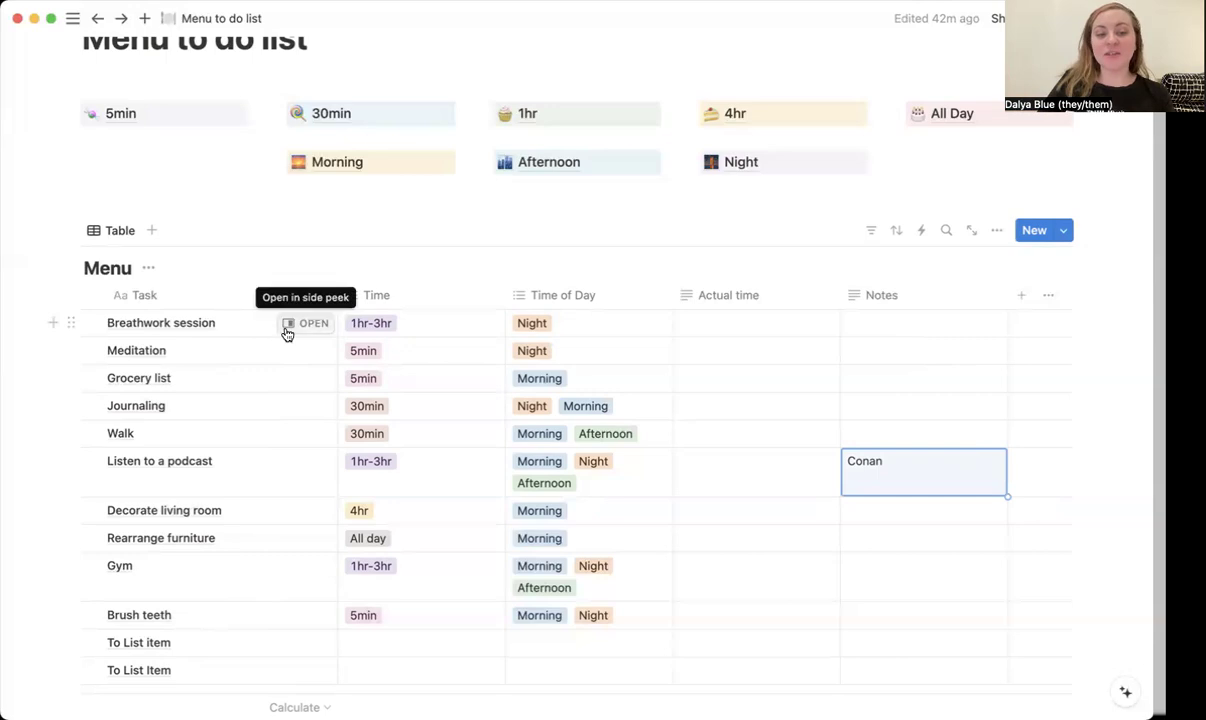
Step: Start page bodies in Breathwork session and Decorate living room, then close the task preview
click(290, 324)
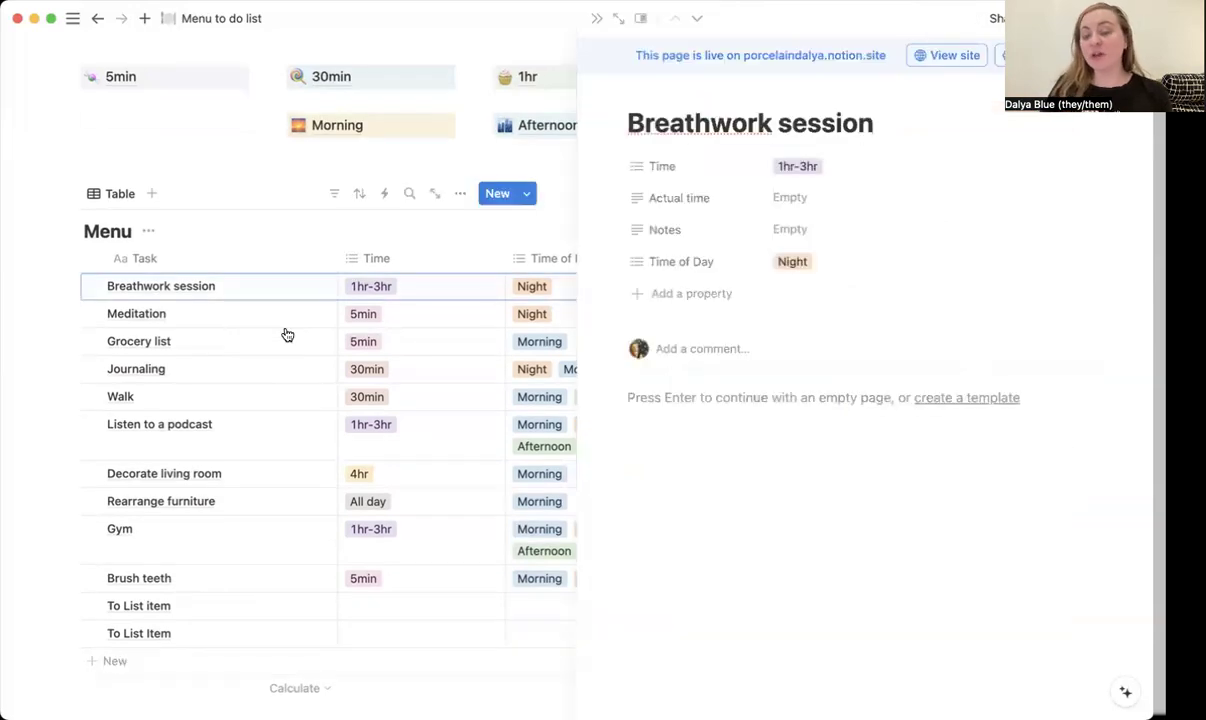
click(708, 416)
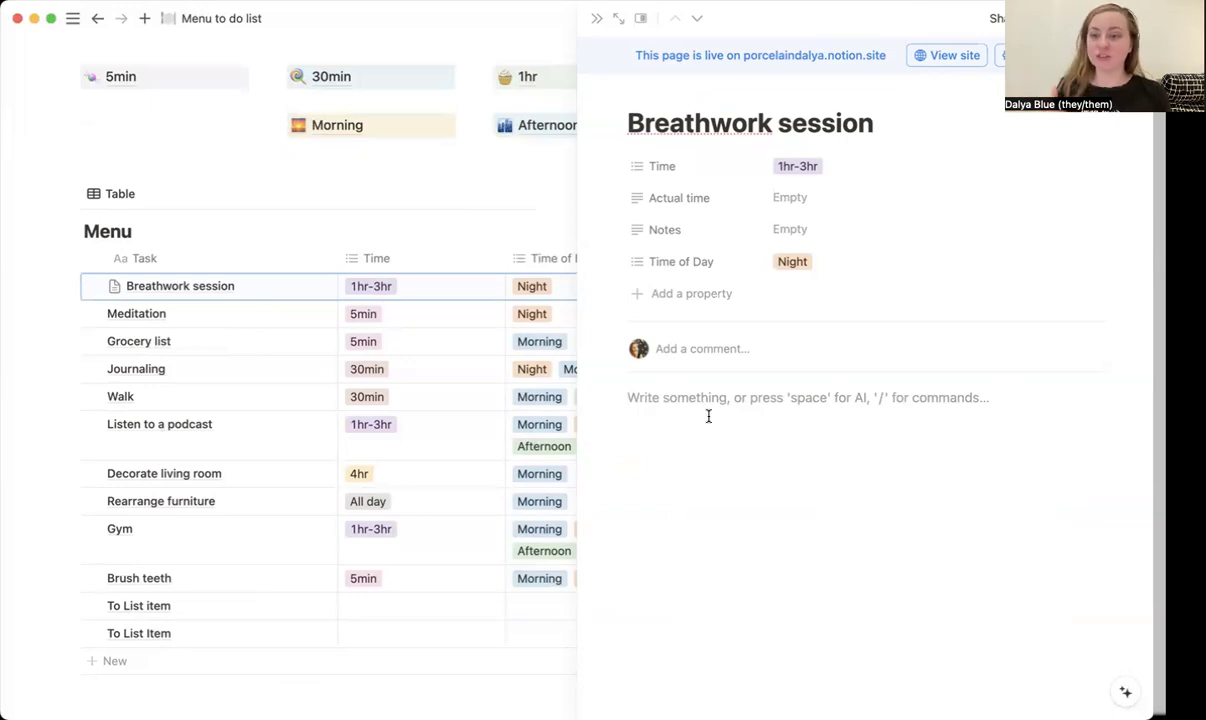
click(302, 474)
click(697, 486)
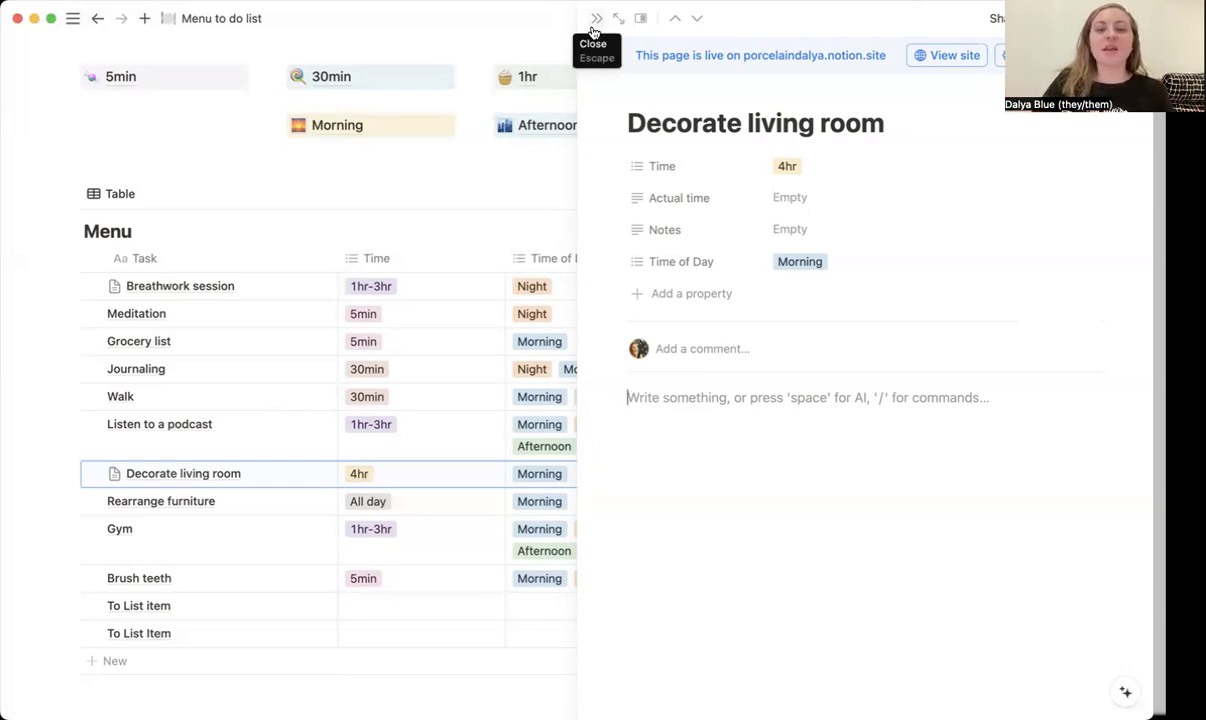
click(596, 18)
scroll(562, 440, up, 1)
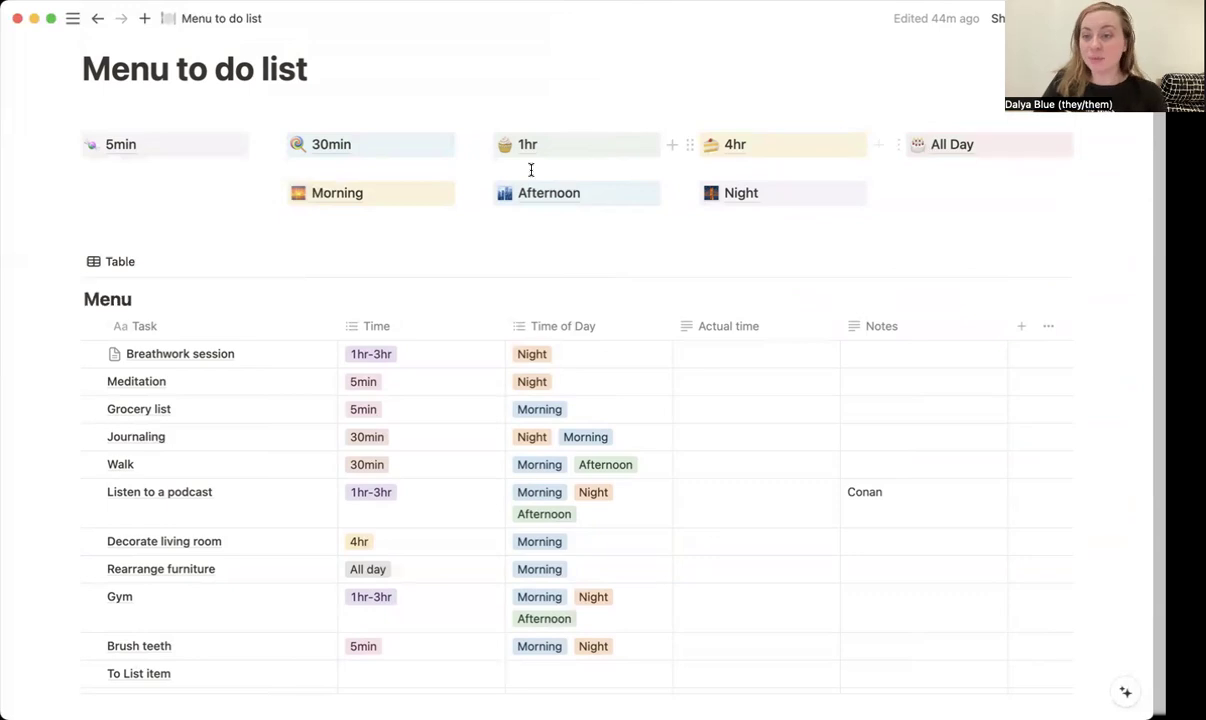
mouse_move(176, 151)
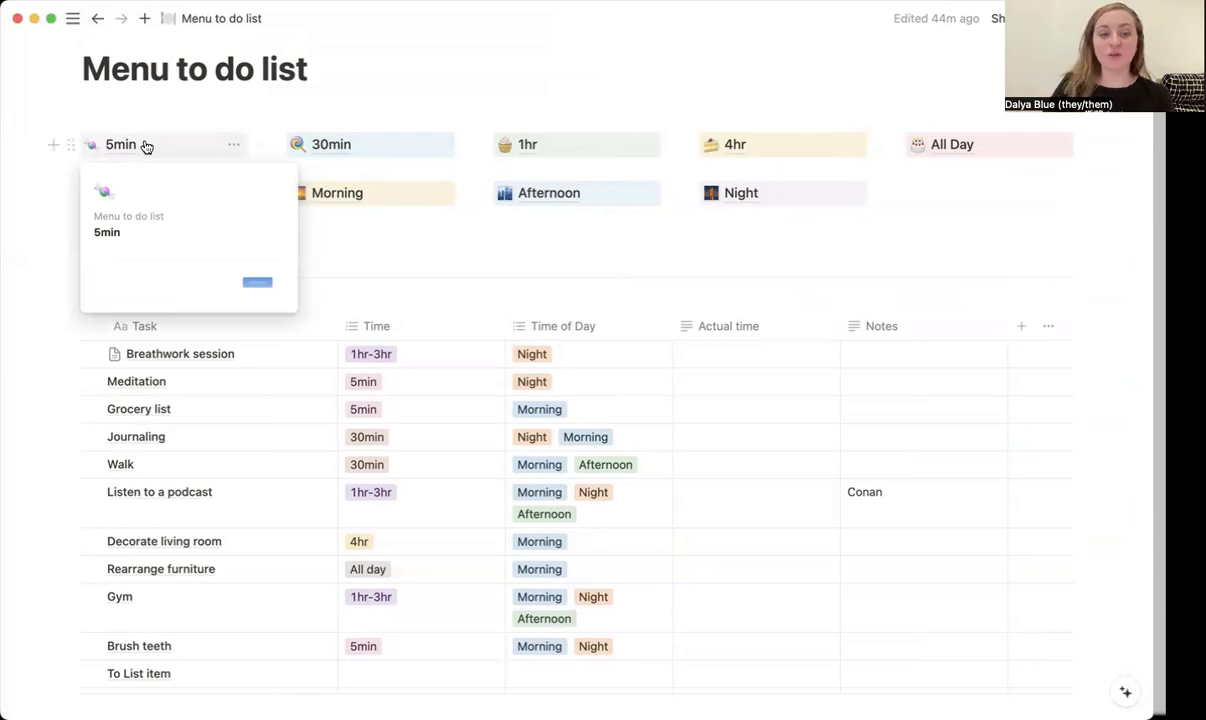
click(141, 145)
scroll(375, 277, down, 1)
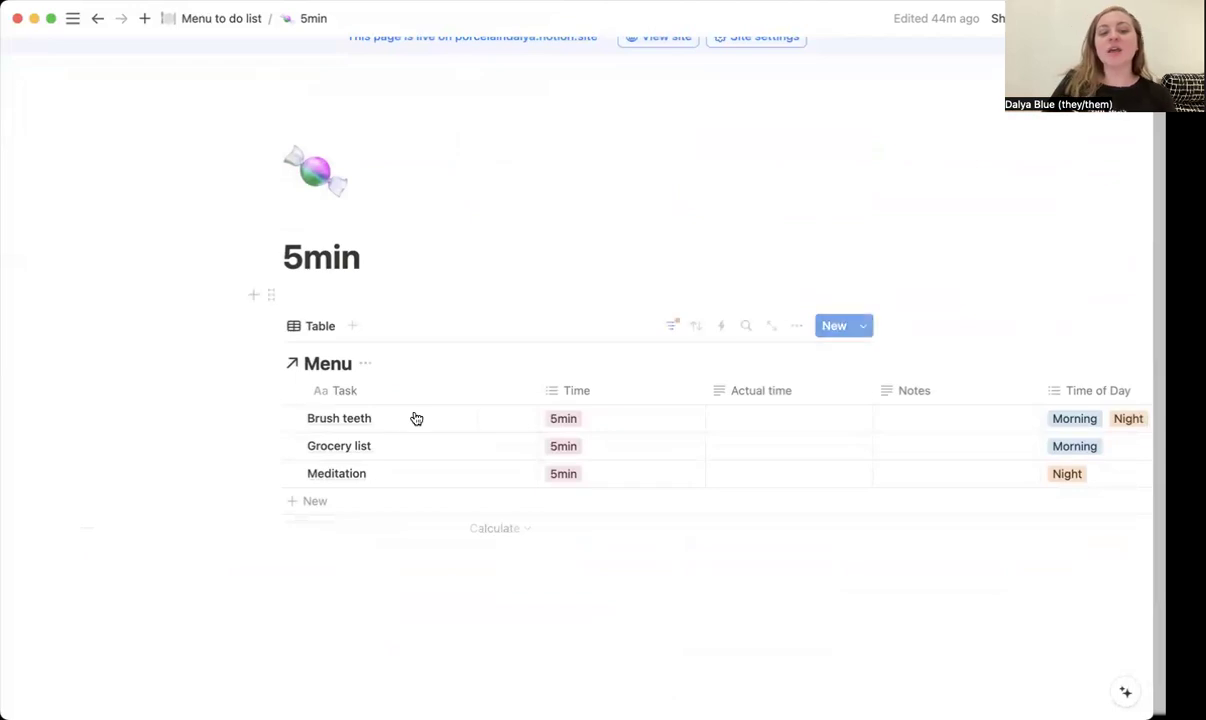
scroll(415, 418, down, 2)
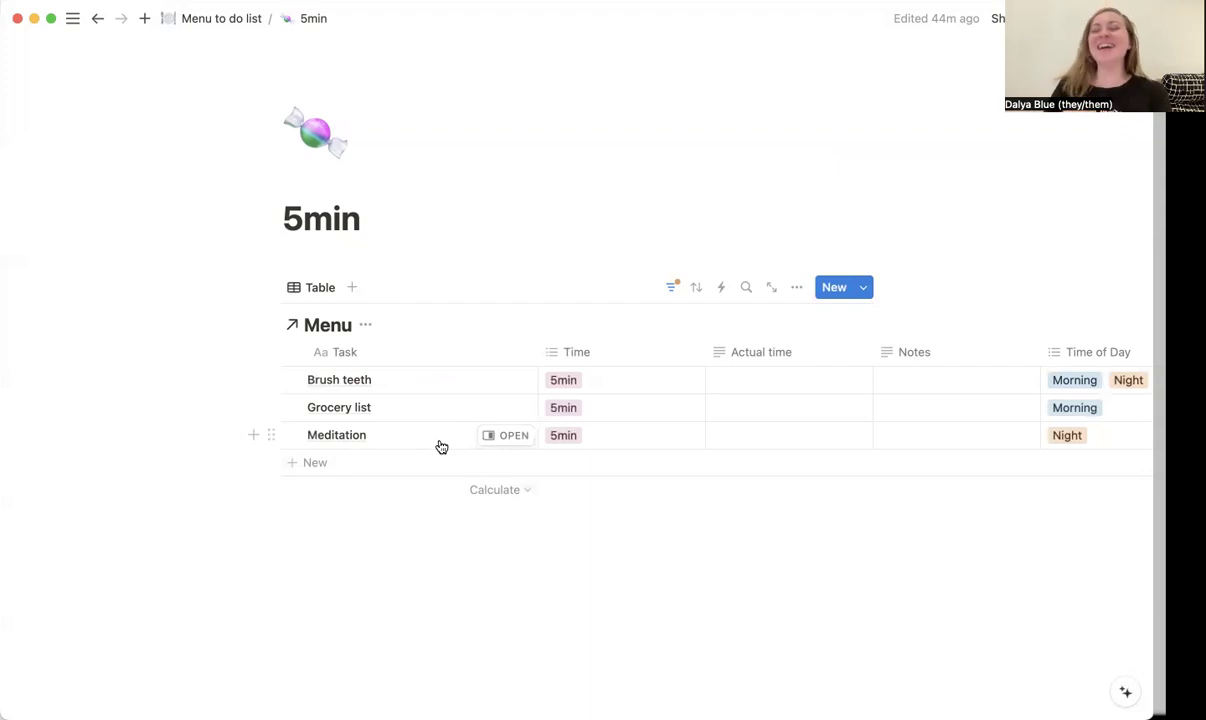
click(223, 20)
scroll(737, 421, down, 3)
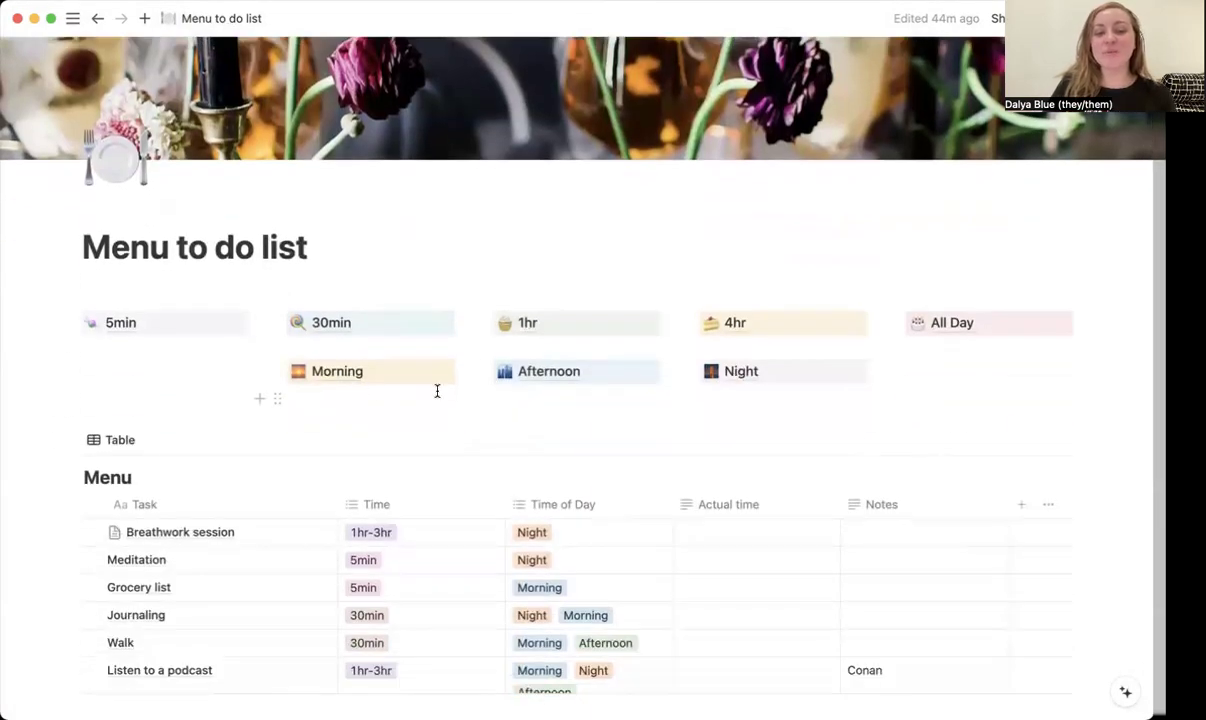
click(733, 380)
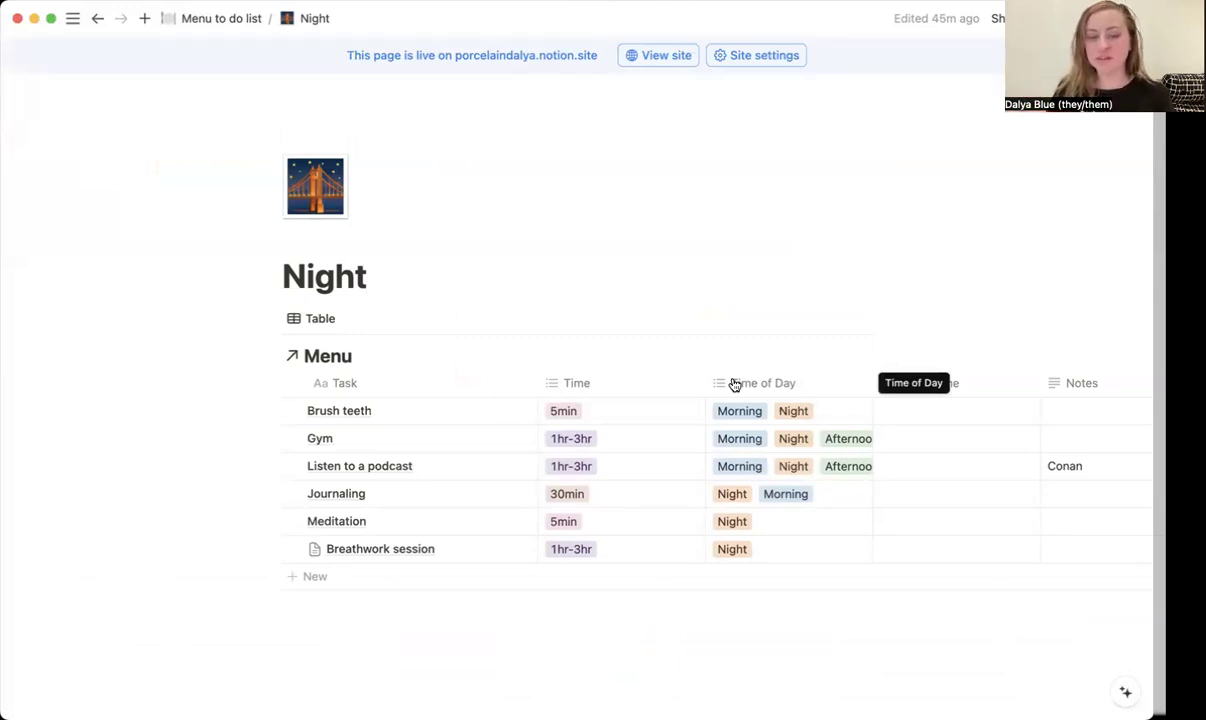
scroll(460, 440, down, 1)
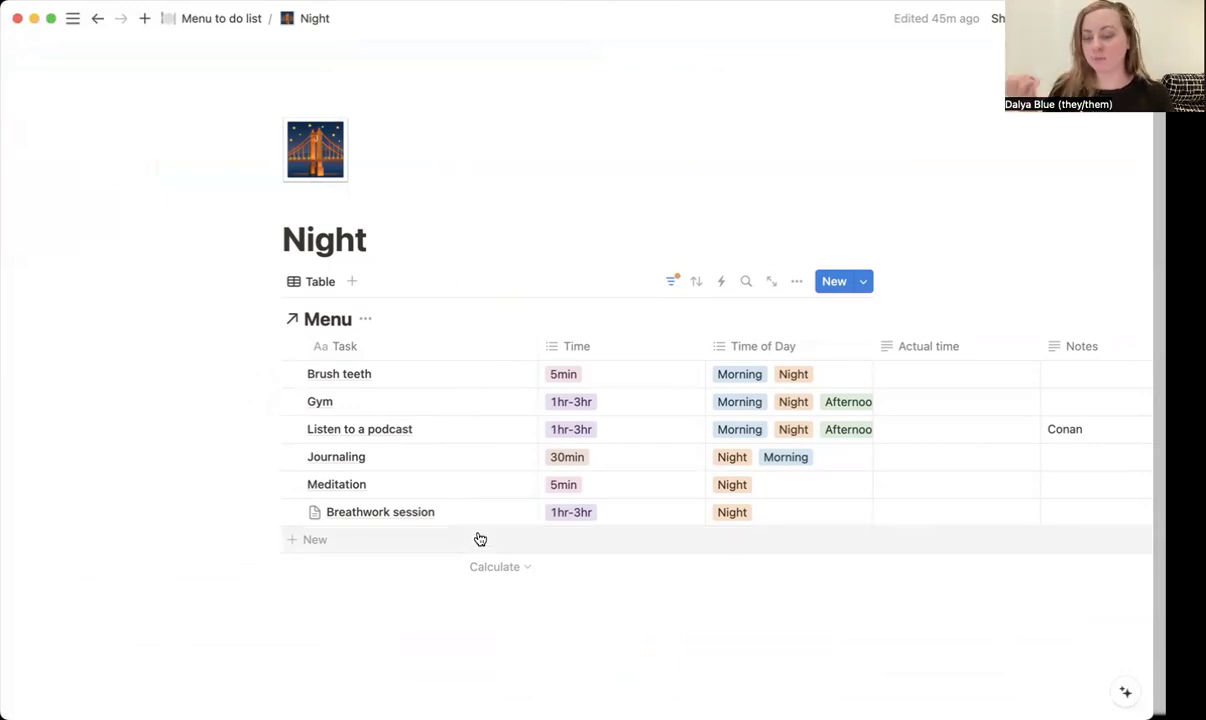
click(234, 30)
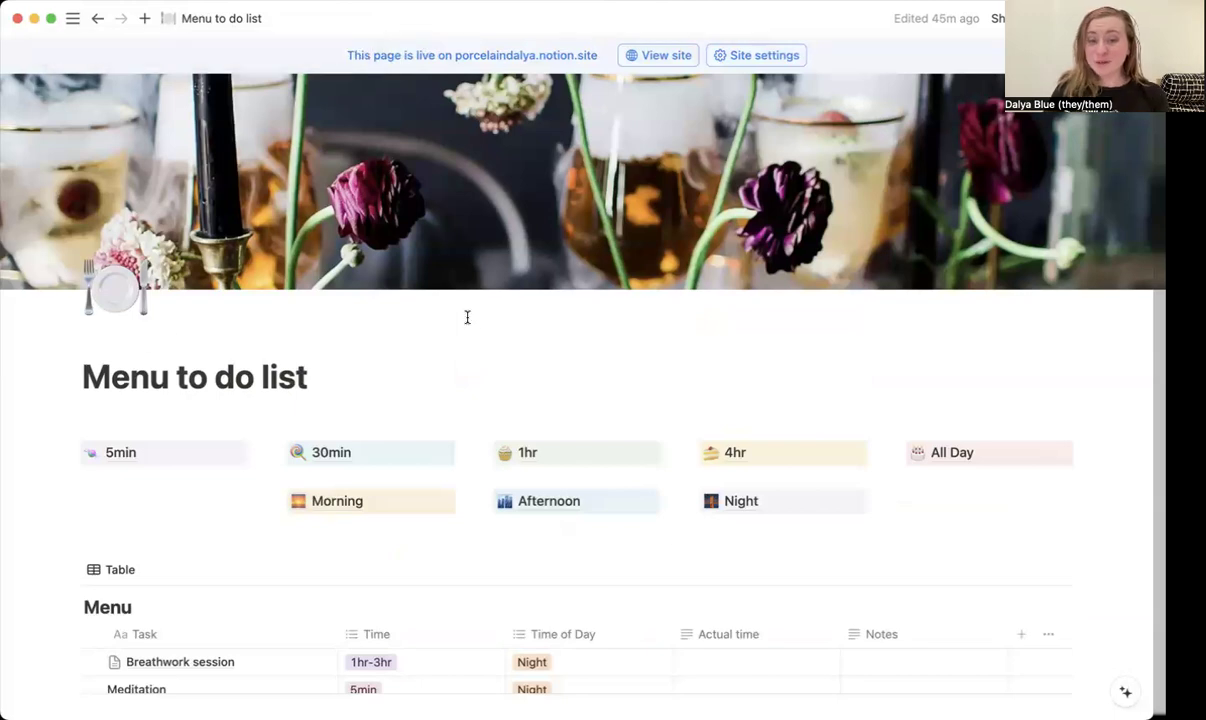
scroll(466, 315, down, 4)
scroll(466, 317, down, 1)
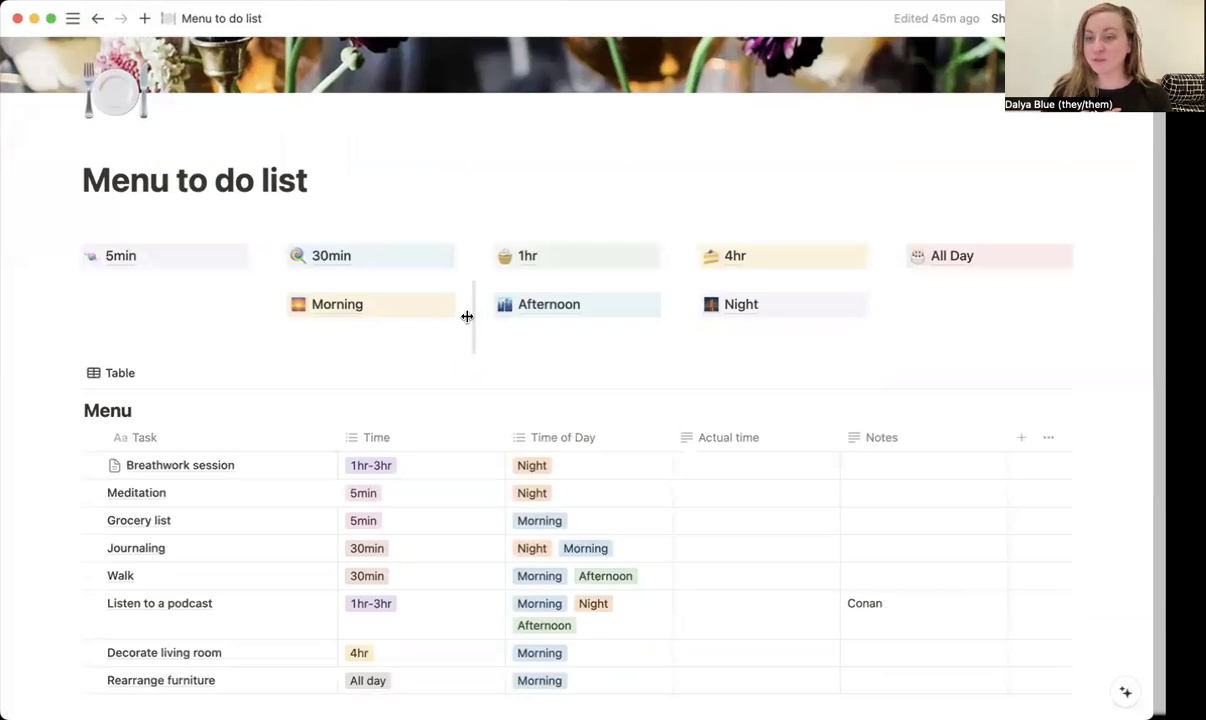